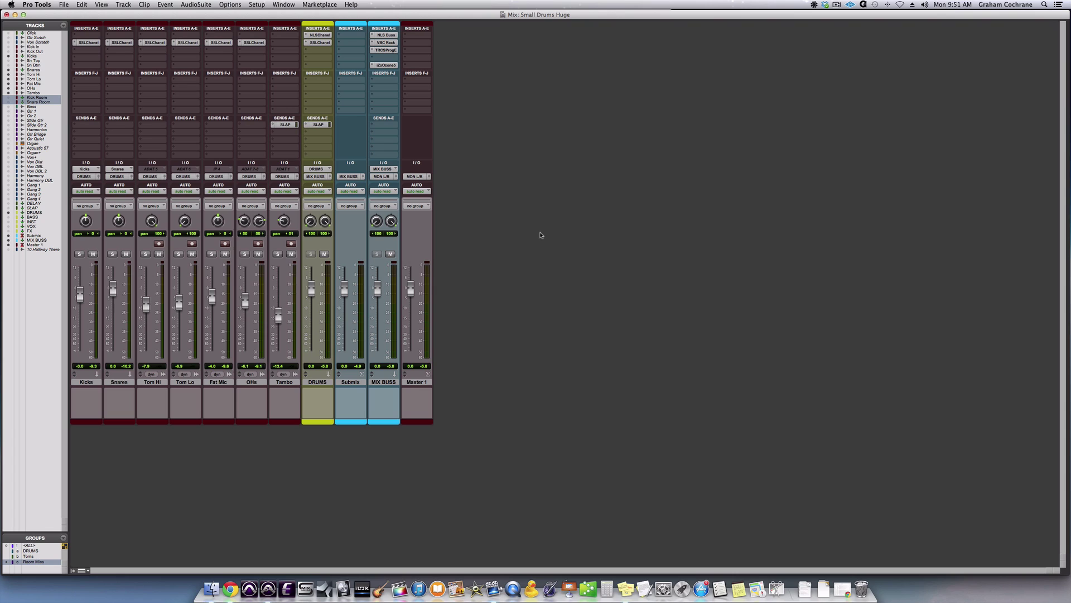
Start playback of the drum session so all channel meters show signal
key("space")
Select the Kicks track, begin duplicating it from its track menu, then cancel the duplicate
left_click(96, 384)
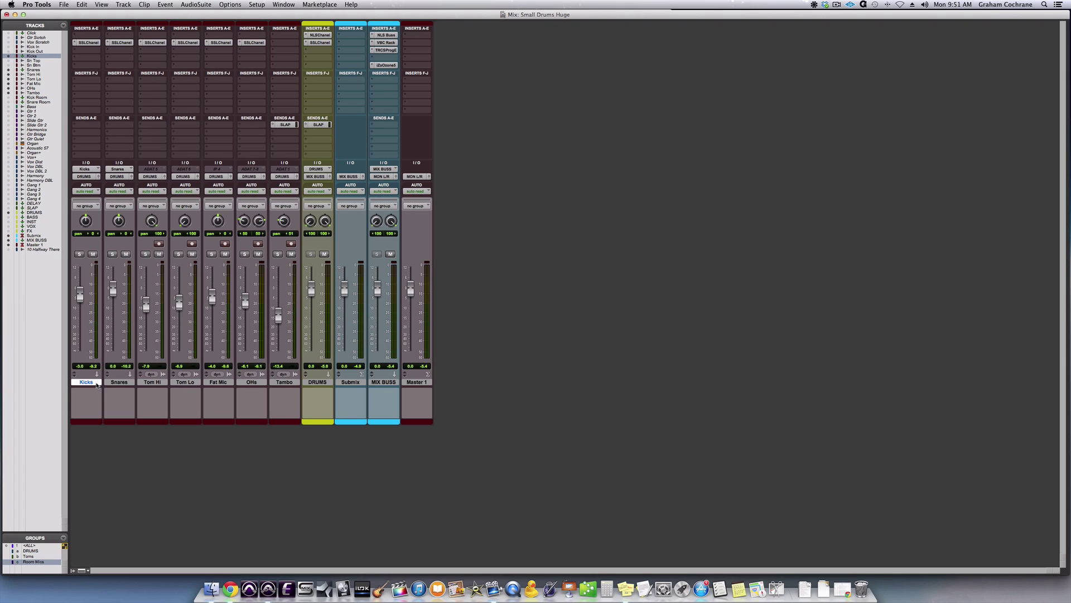
left_click(112, 384)
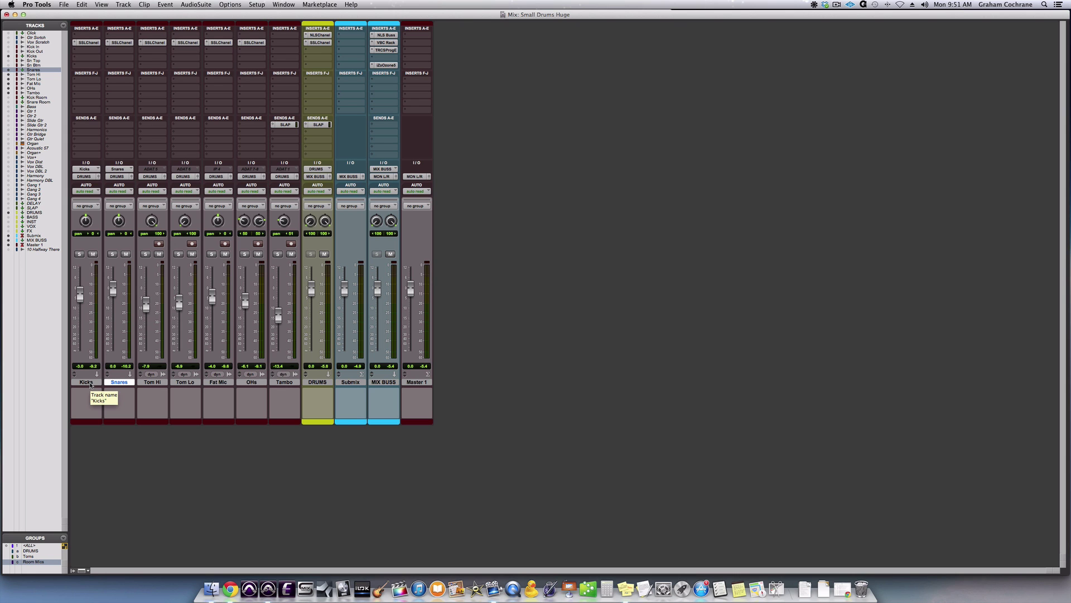
left_click(89, 384)
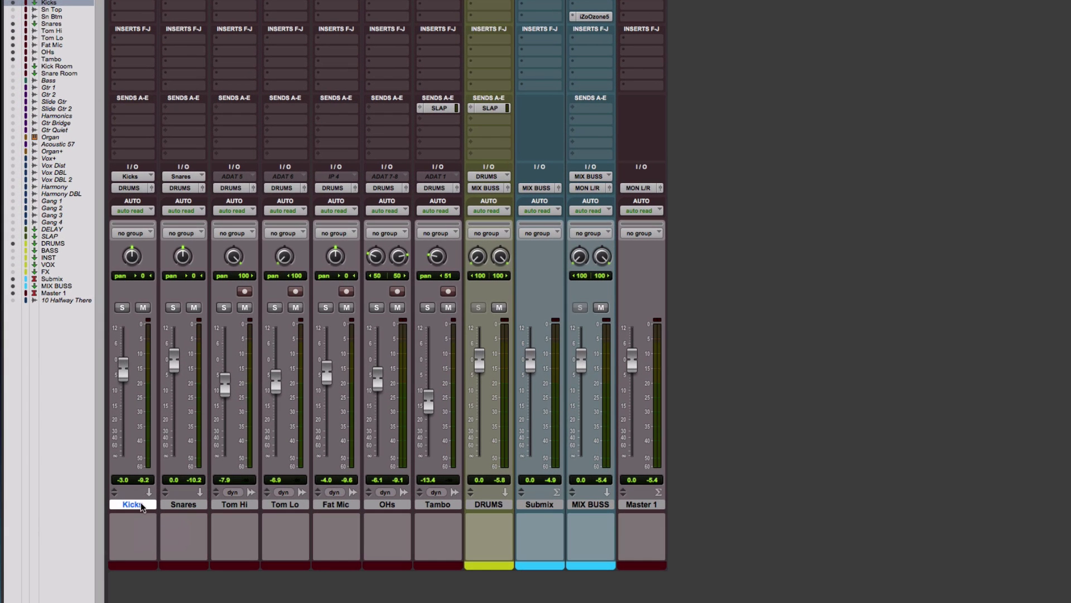
right_click(142, 506)
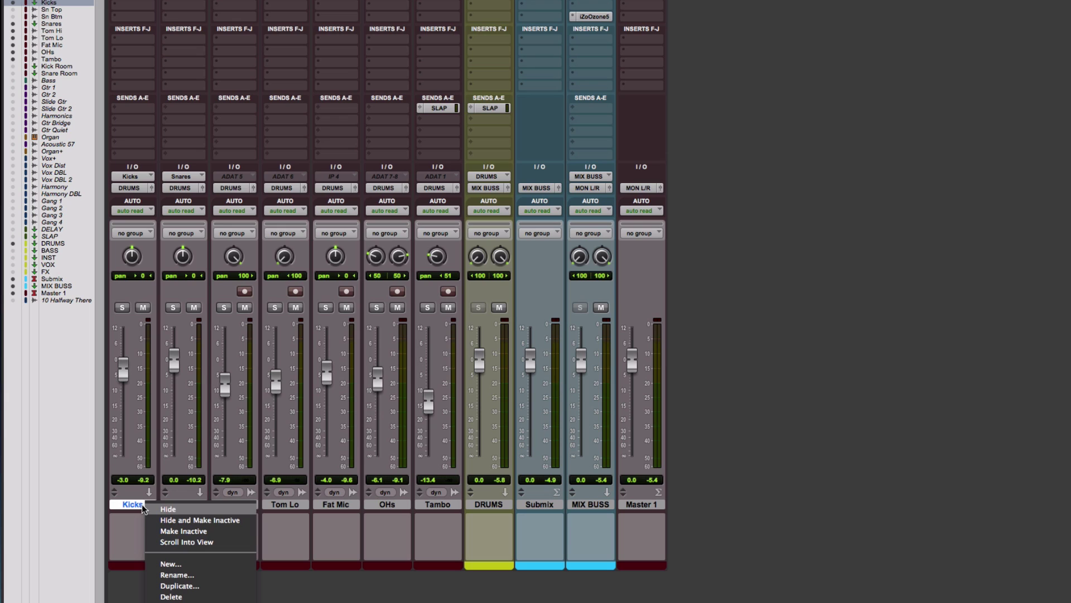
left_click(179, 586)
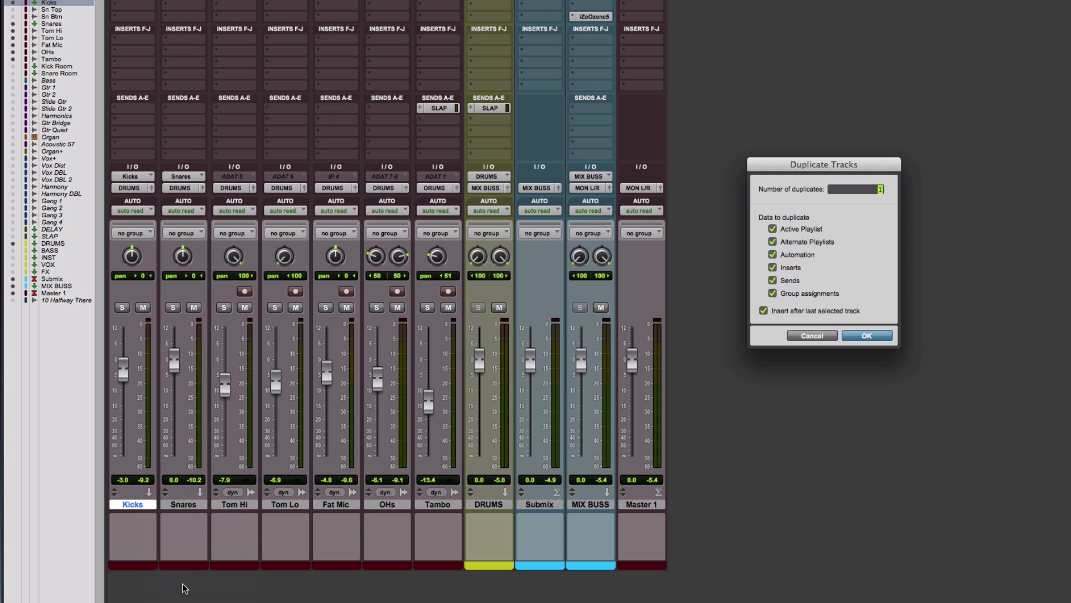
left_click(835, 337)
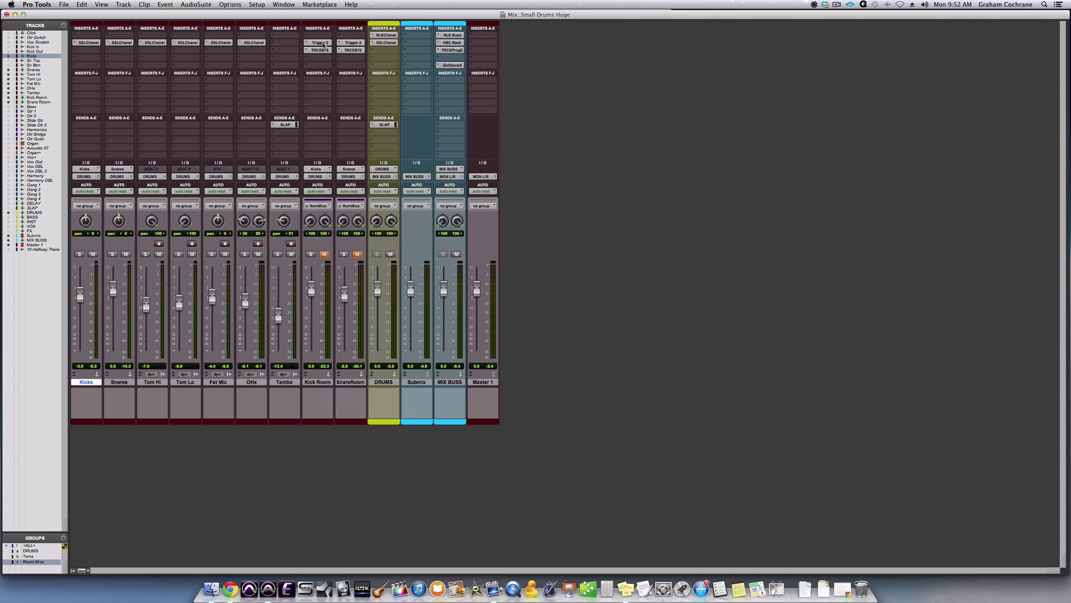
Open Kick Room's Trigger 2 plugin holding the Kick DW 22 HB RoomA and RoomB samples
left_click(321, 44)
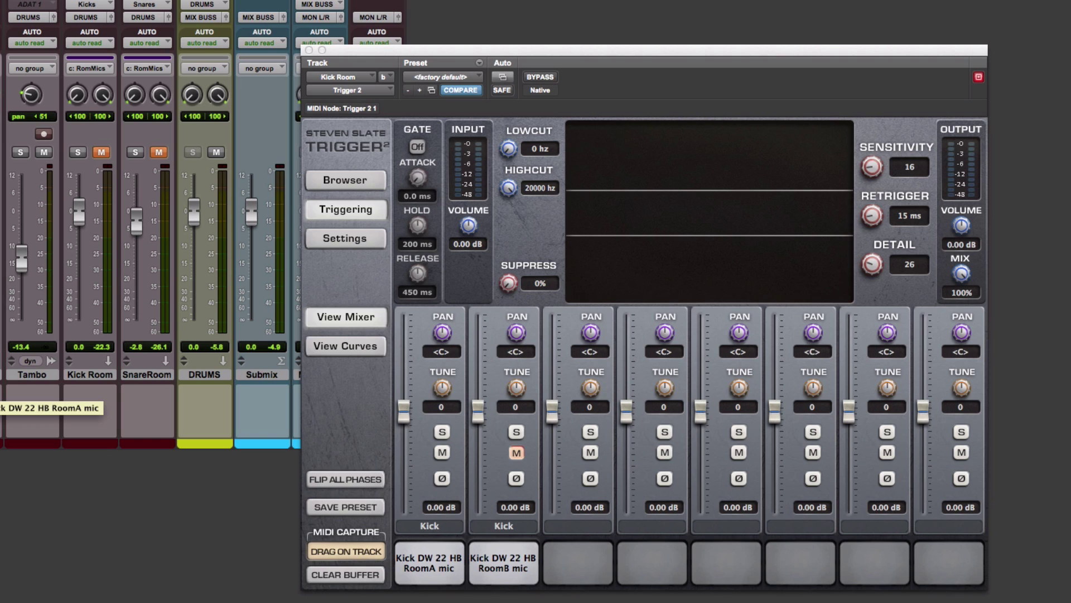
Unmute the room tracks, suspend their grouping, solo Kick Room and start playback
left_click(156, 152)
key("super+shift+g")
left_click(78, 152)
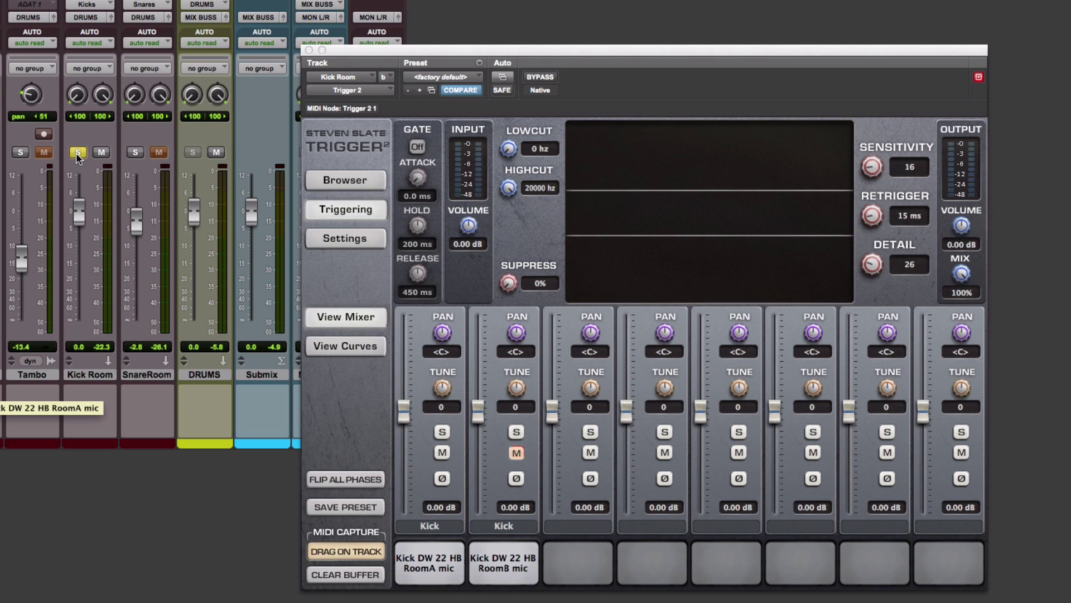
key("space")
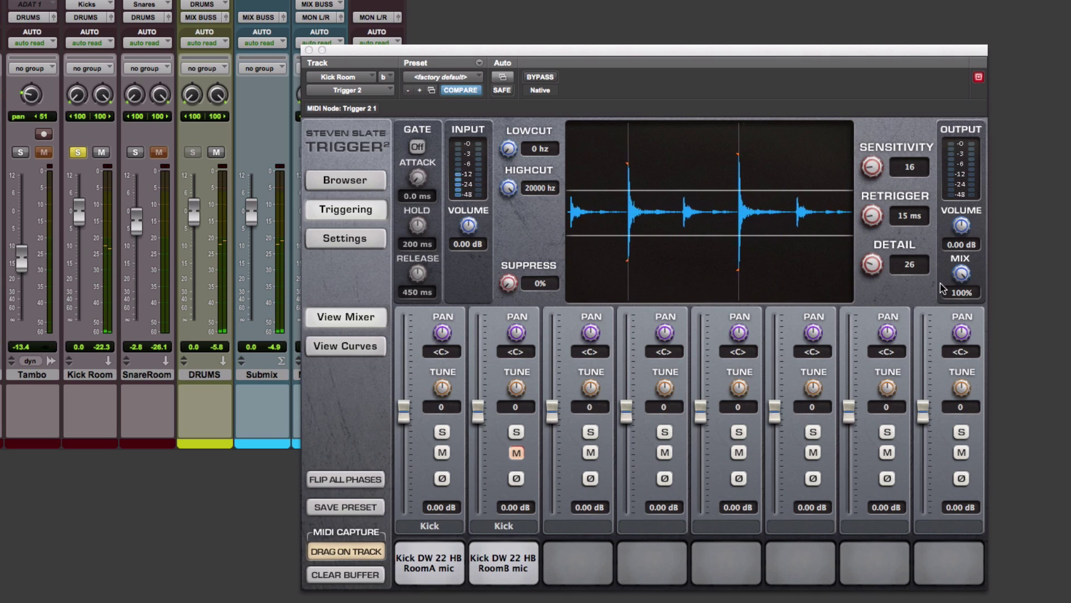
Compare the dry and triggered kick by sweeping Trigger 2's Mix down and back to 100%
left_click_drag(961, 276, 911, 528)
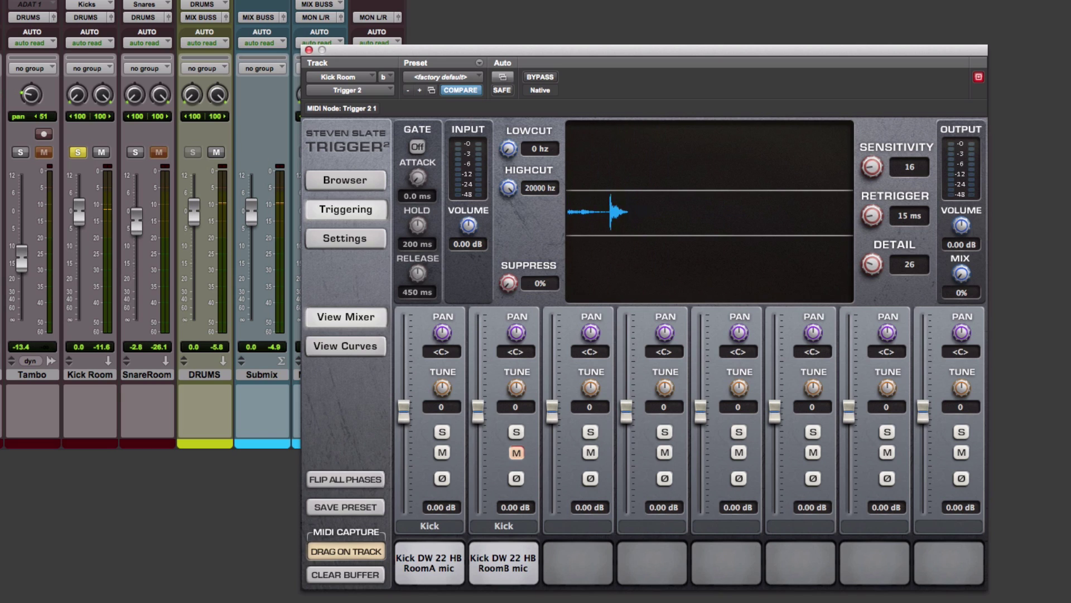
left_click(79, 153)
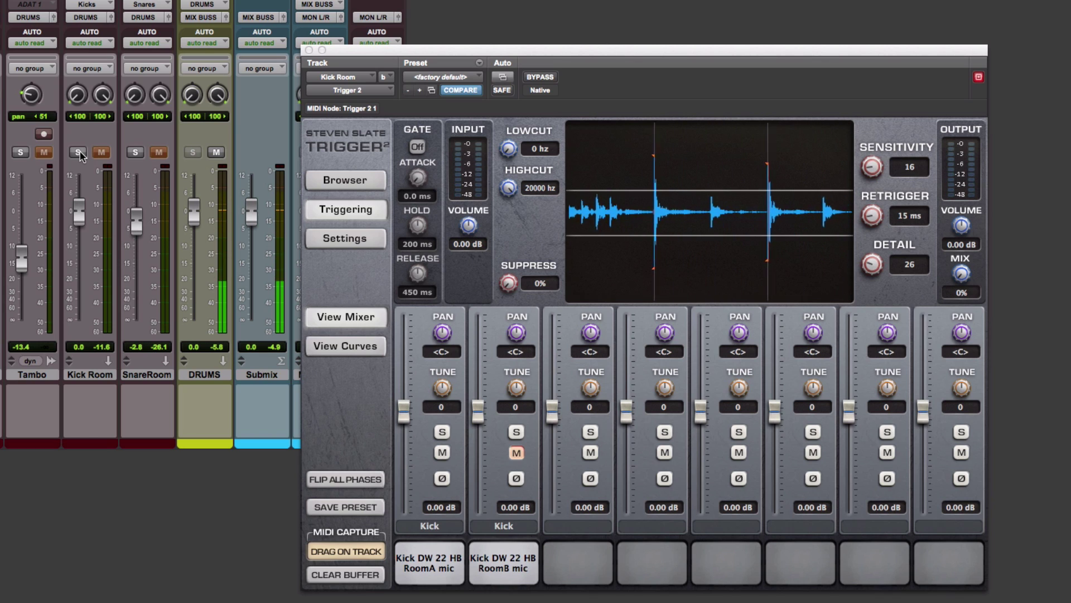
left_click(78, 152)
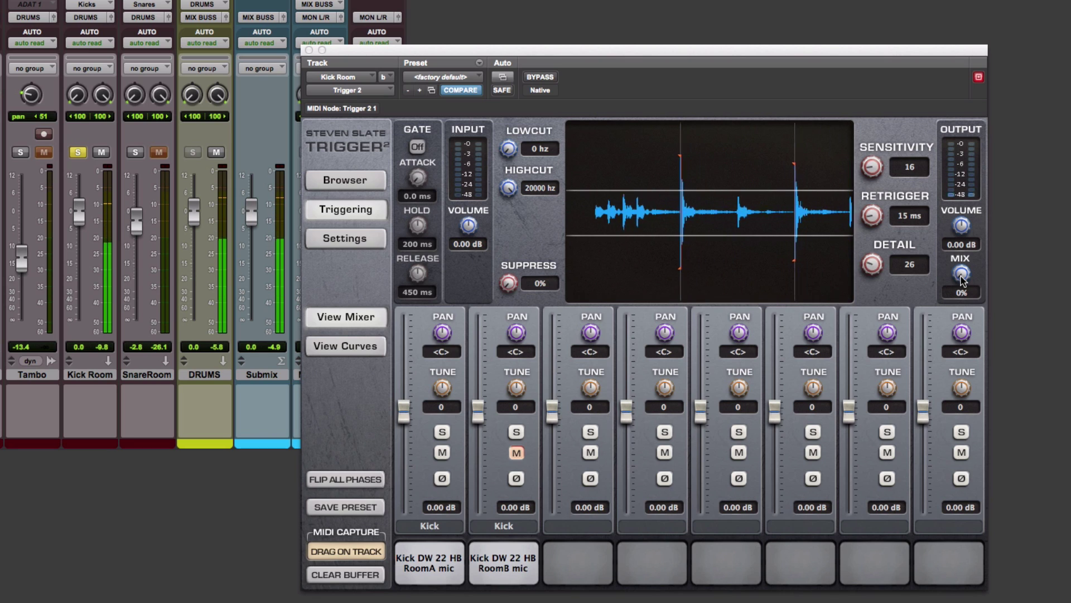
left_click_drag(962, 279, 962, 234)
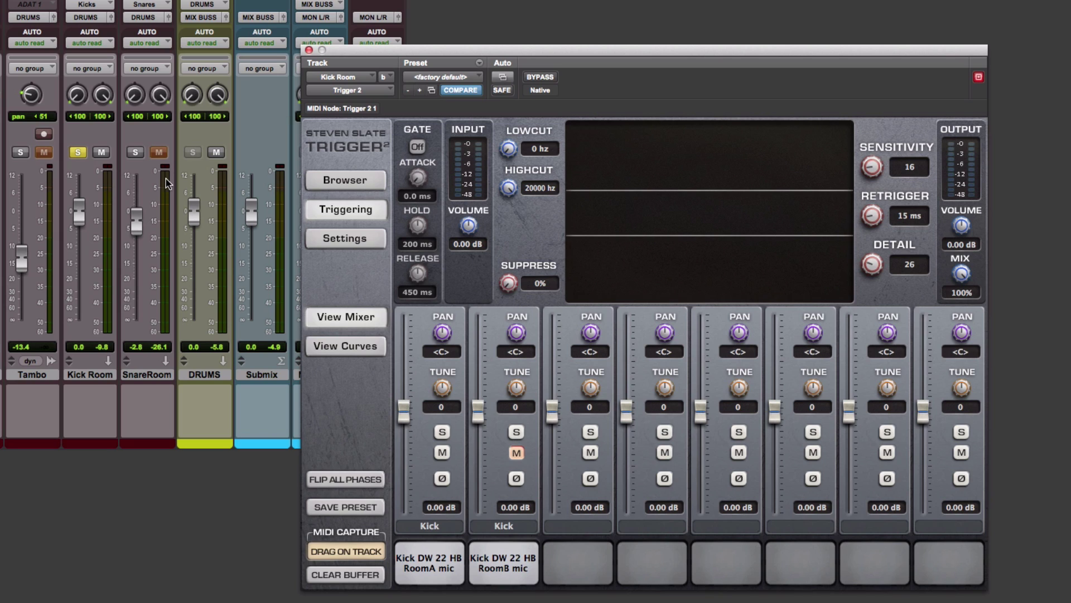
Solo SnareRoom and, during playback, sweep its Trigger 2 Mix from 0% back to 100%
left_click(135, 151)
left_click(78, 152)
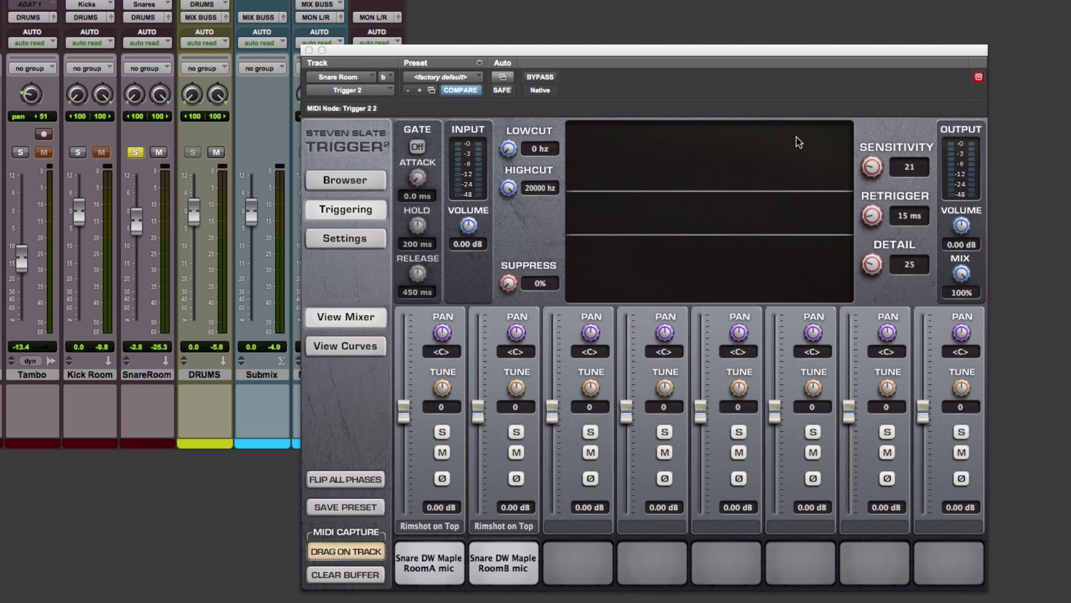
left_click_drag(961, 273, 934, 443)
key("space")
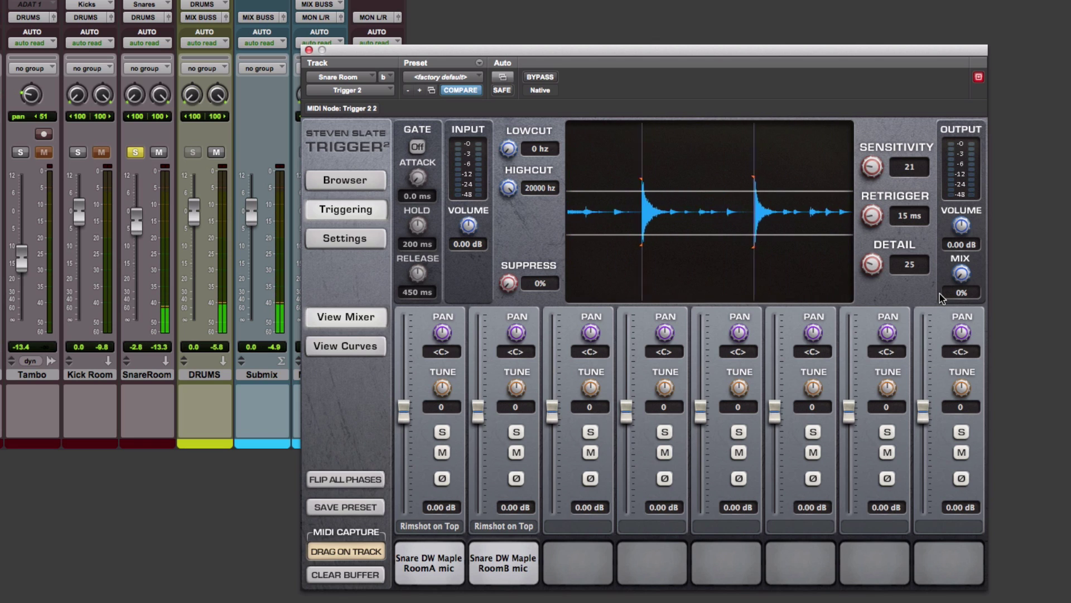
left_click(961, 274, "alt")
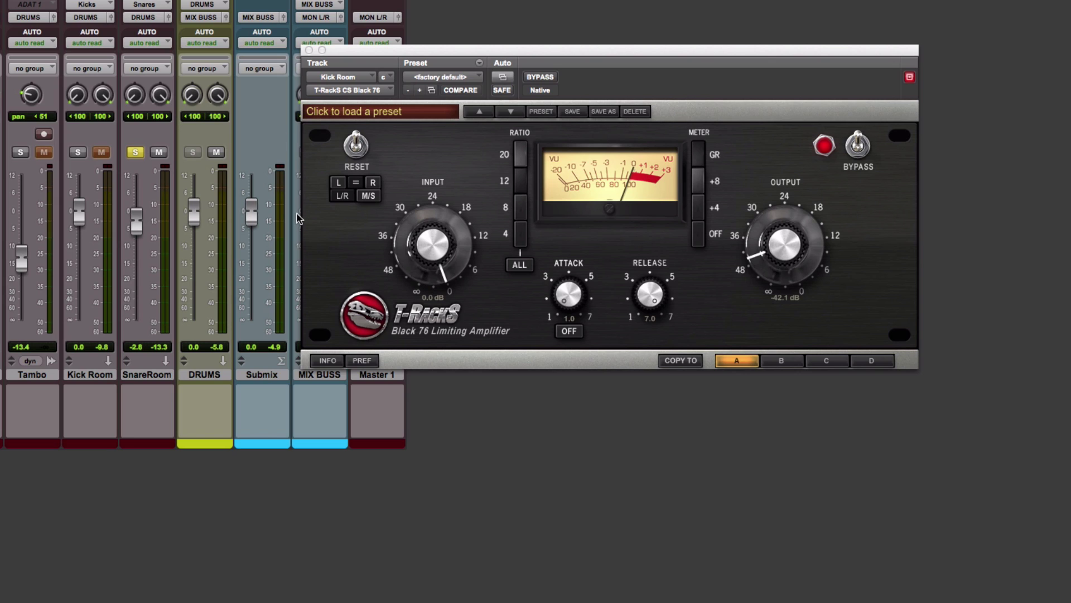
Solo Kick Room as well so both room tracks play together through Black 76
left_click(82, 152)
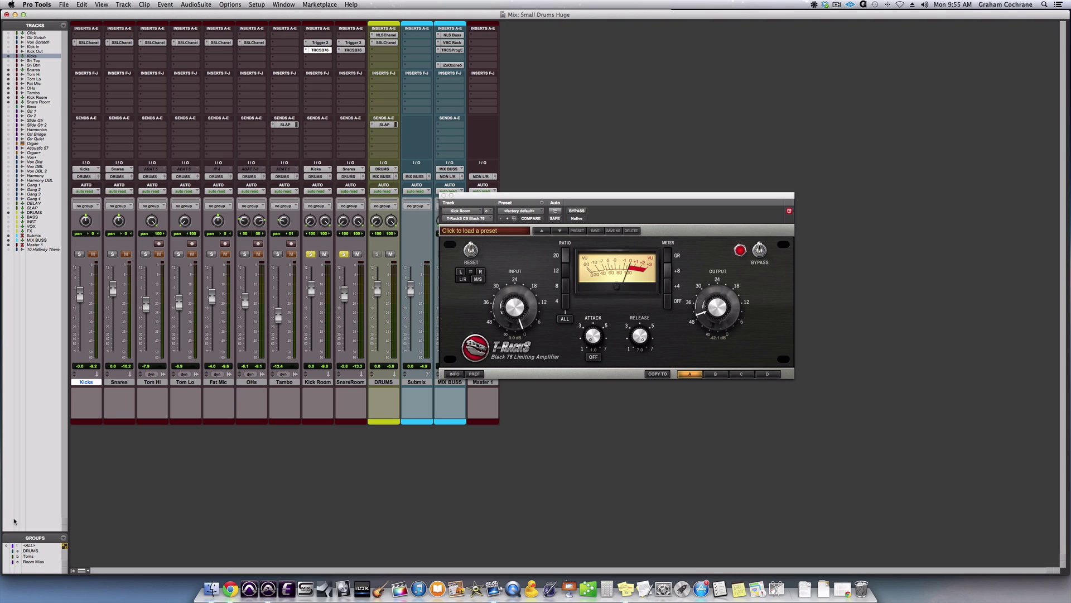
Unsolo Kick Room and SnareRoom and close the Black 76 plugin window
left_click(311, 254)
left_click(346, 254)
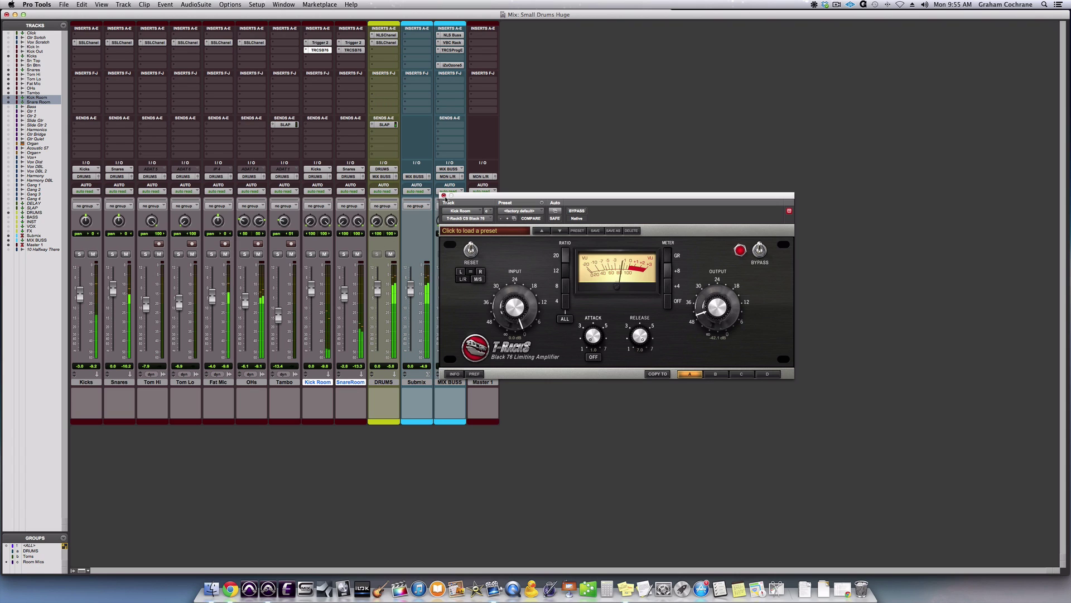
key("super+w")
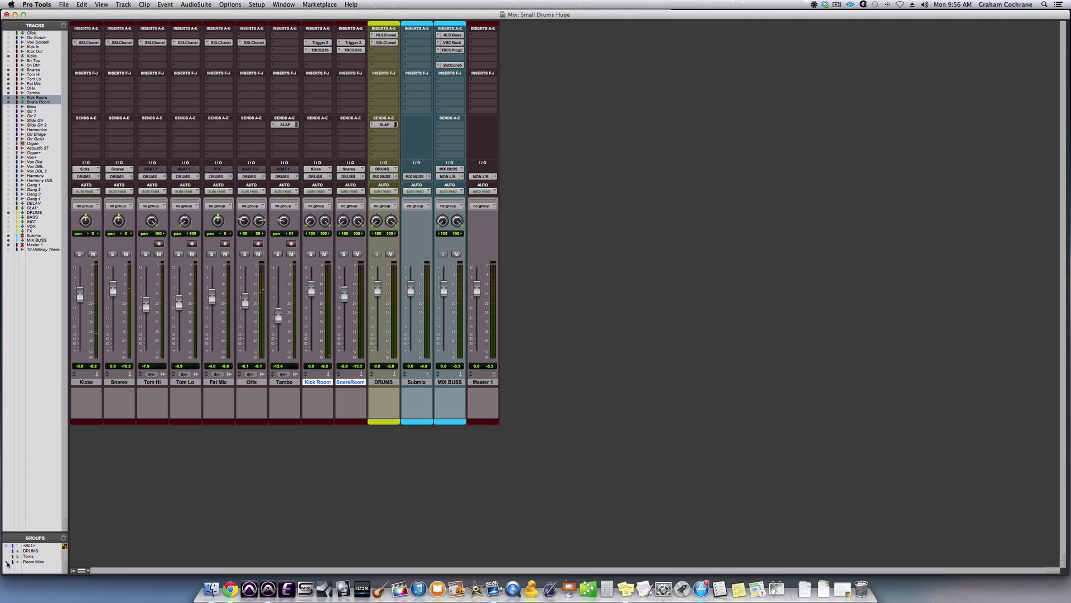
Re-enable the Room Mics group, start playback, and mute both room tracks together
left_click(31, 562)
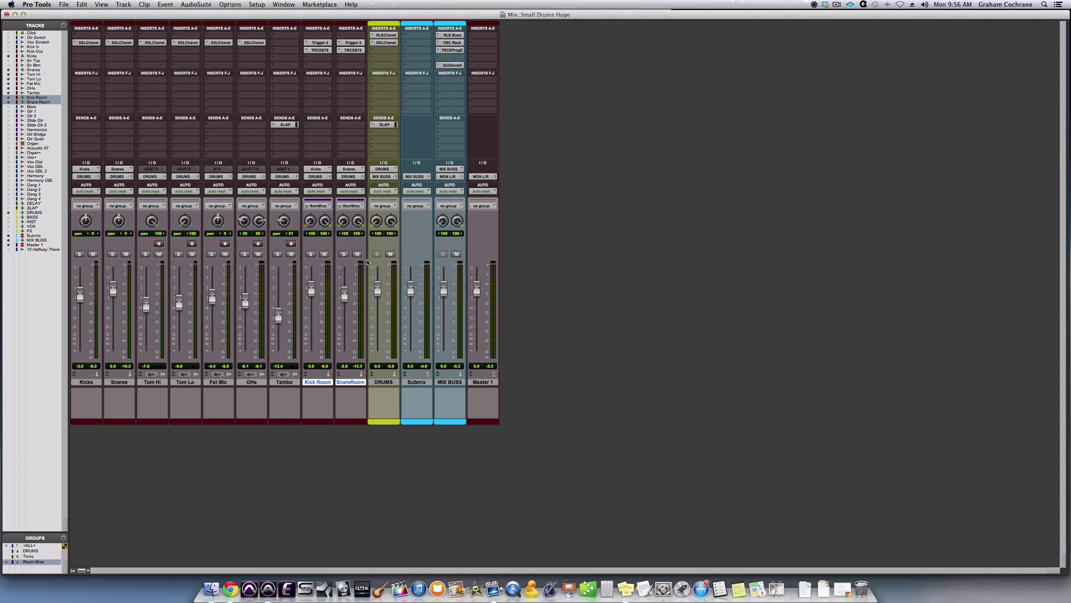
key("space")
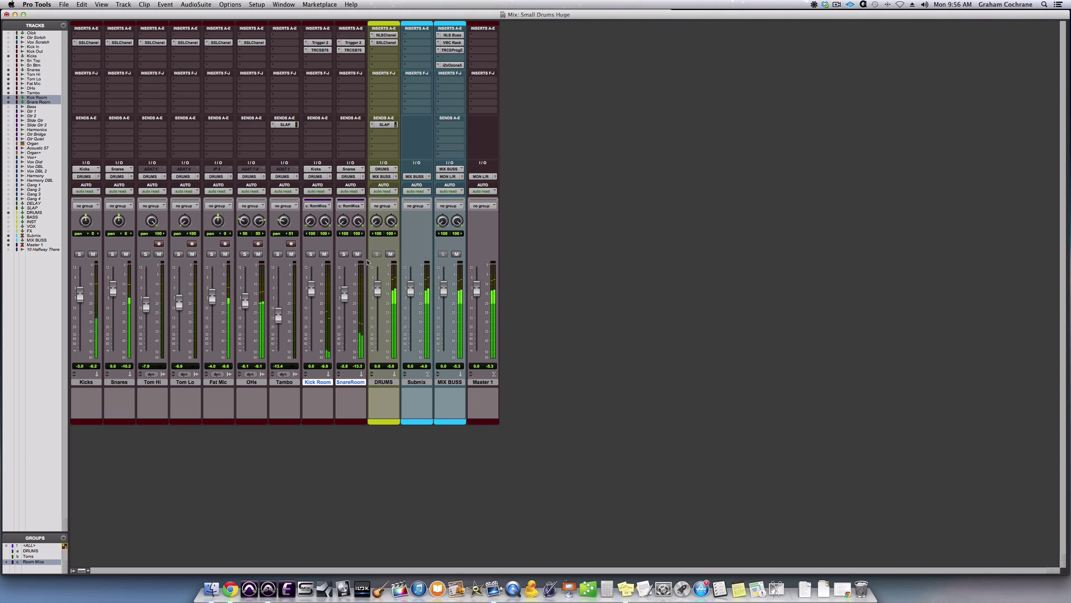
left_click(357, 254)
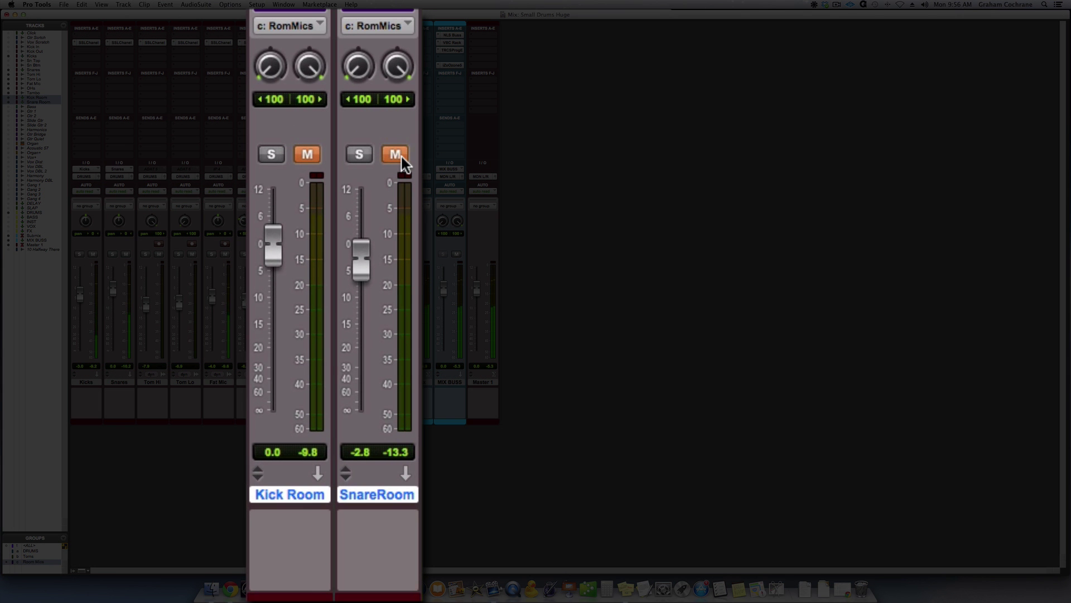
Toggle the grouped room tracks' mute on and off to A/B them, ending with both unmuted
left_click(397, 155)
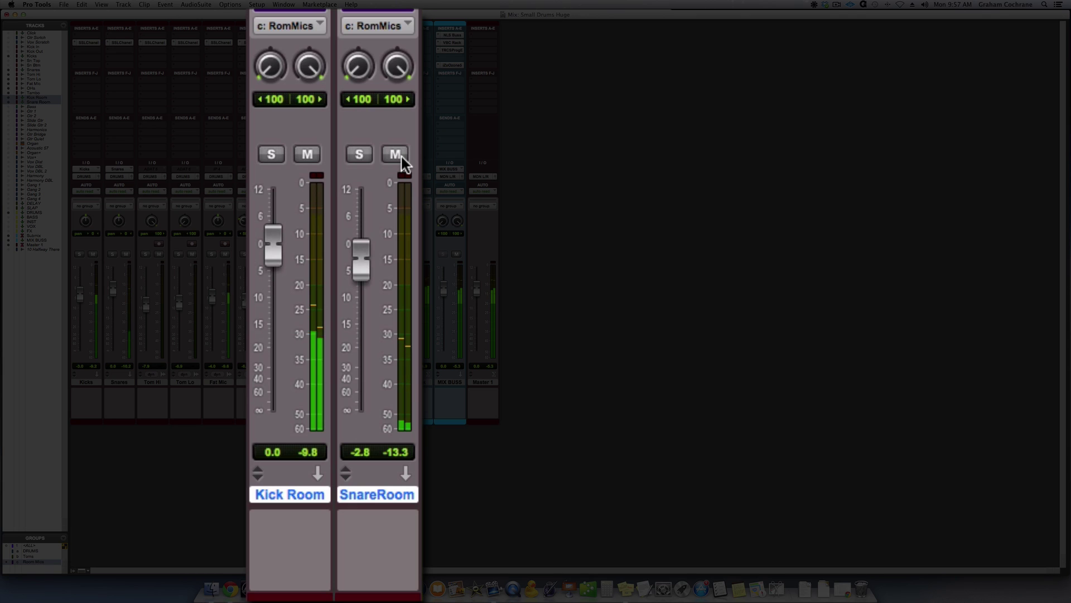
left_click(402, 158)
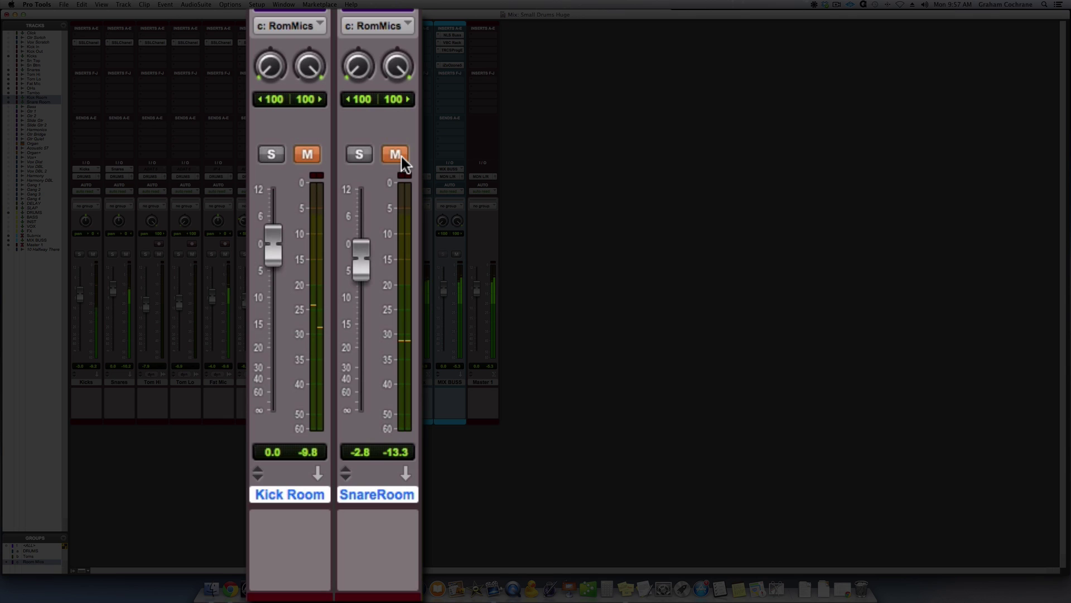
left_click(401, 158)
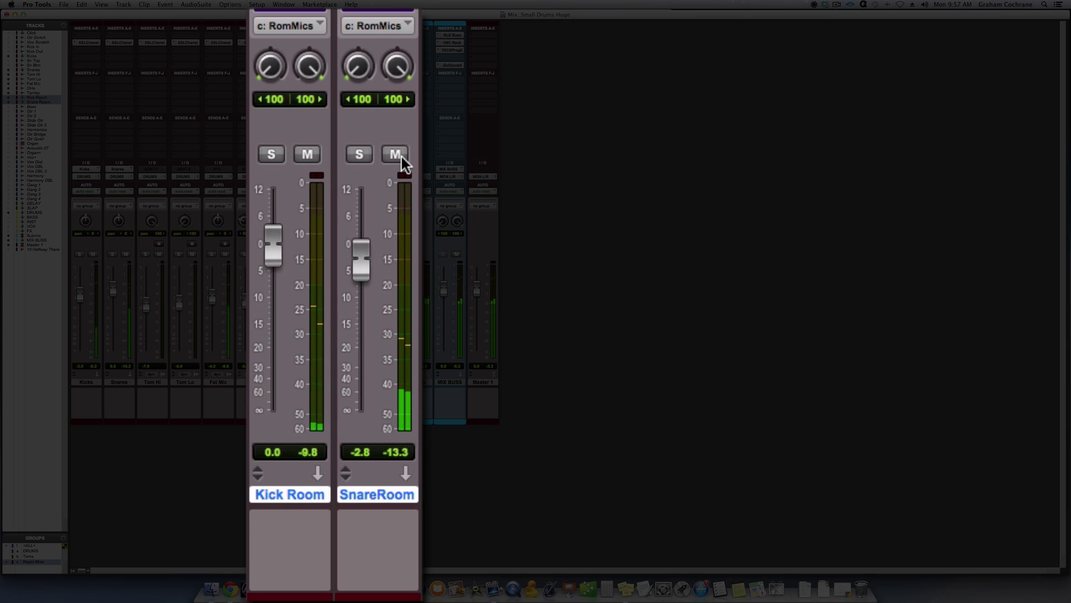
left_click(402, 158)
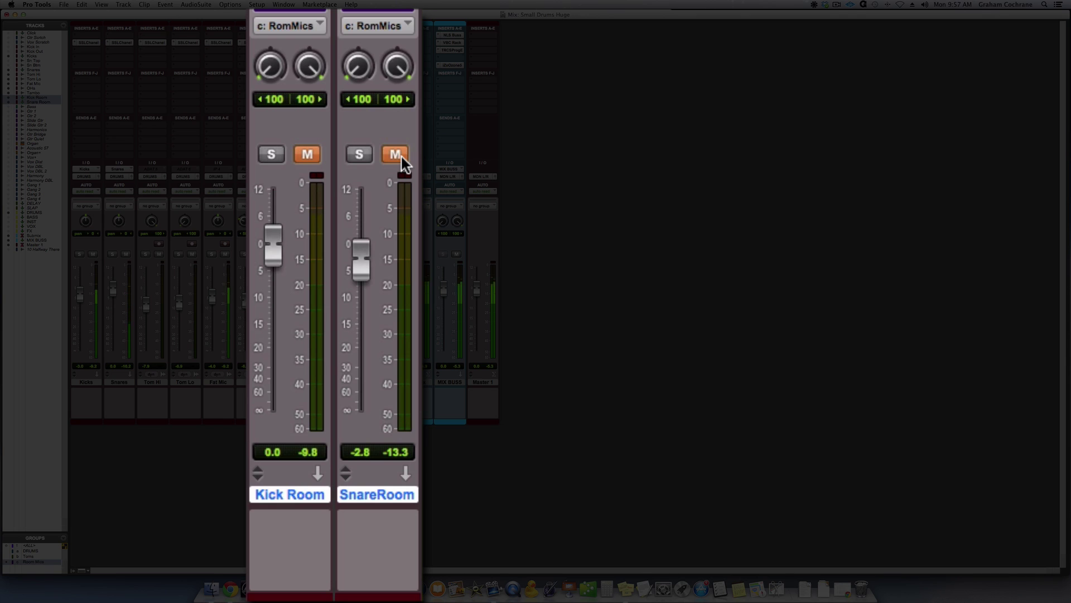
left_click(402, 158)
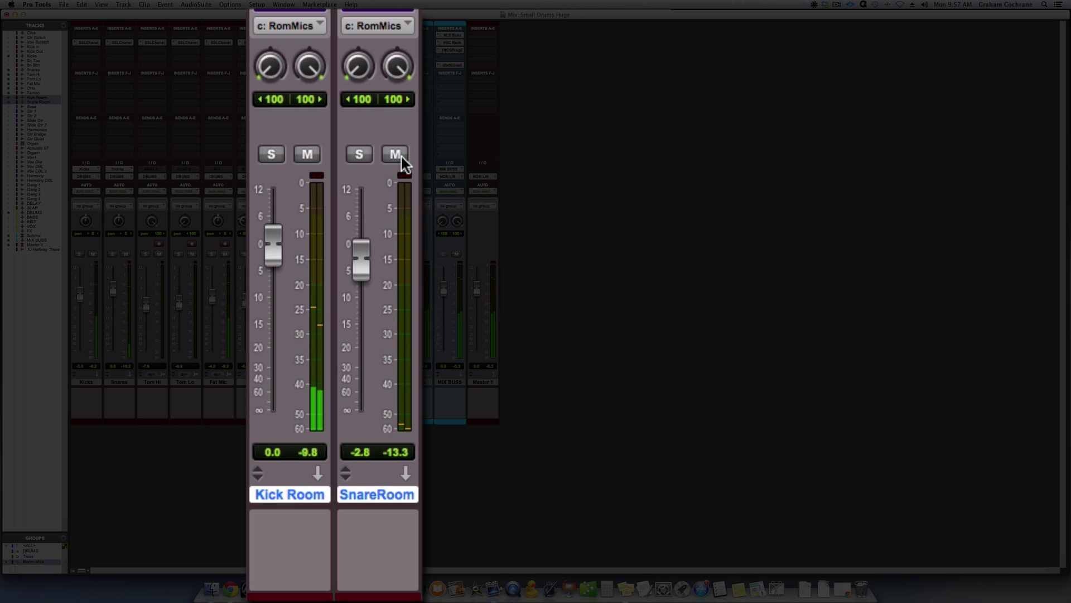